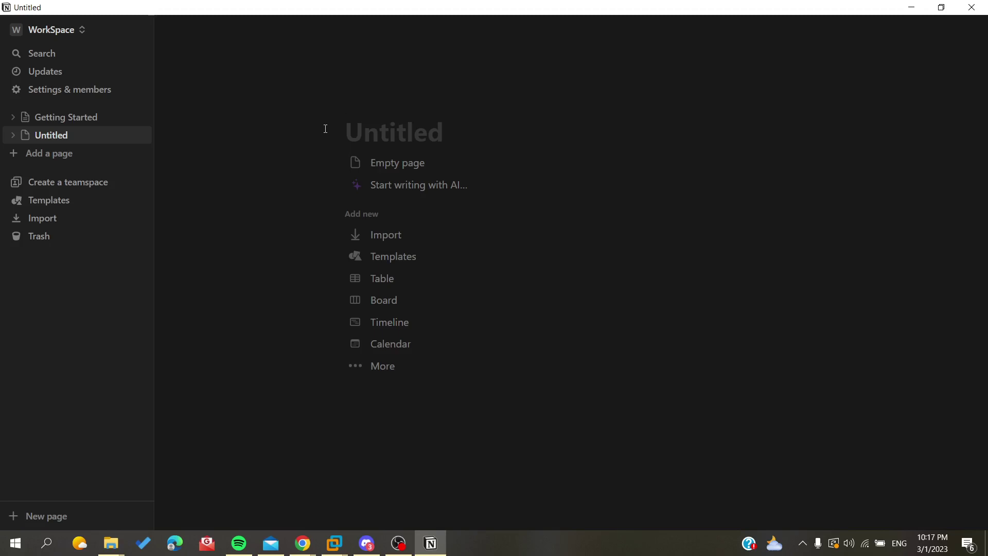
- Create an empty page titled '123' with two body lines reading '123'
click(304, 154)
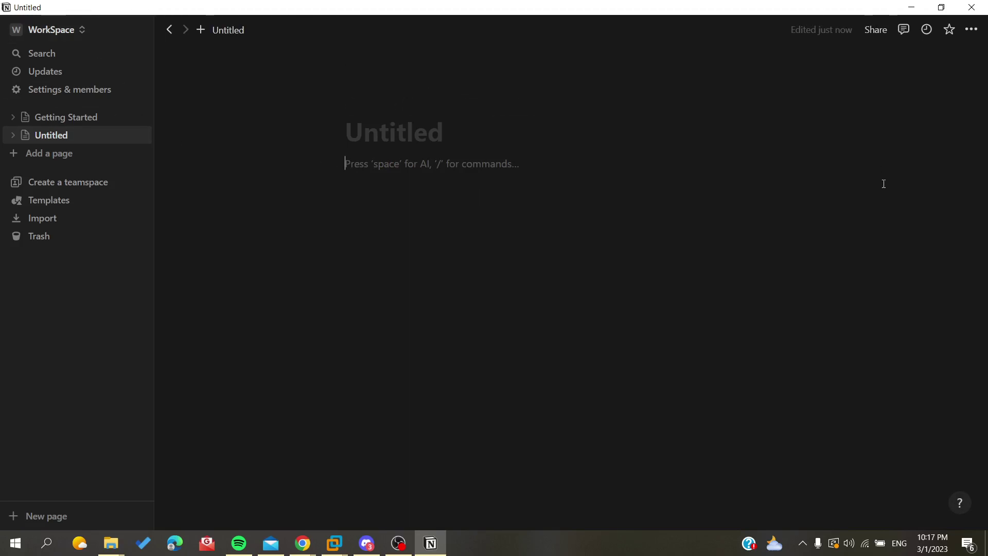
mouse_move(393, 131)
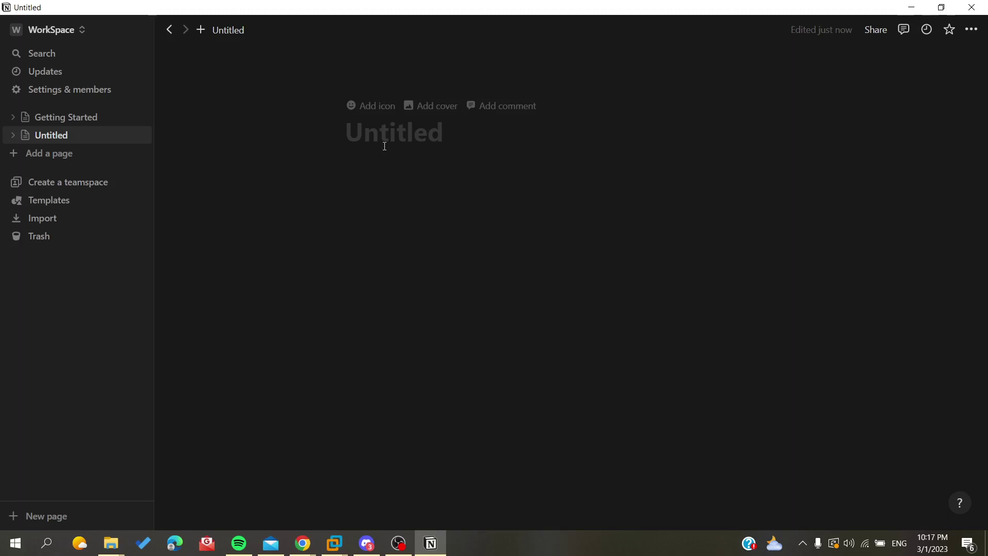
text(123)
key(Return)
text(123)
key(Return)
text(123)
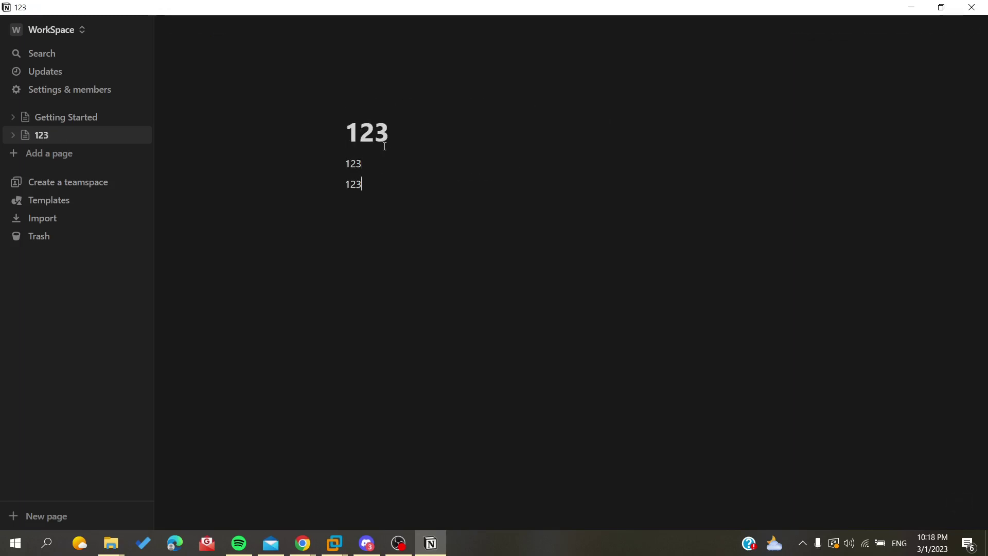
key(Return)
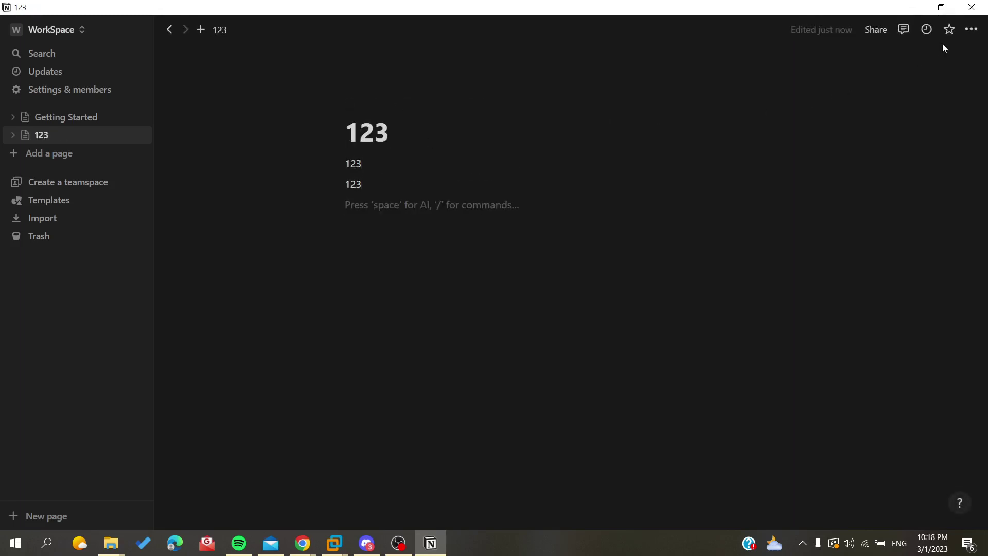
- Open the 123 page's export settings from its ••• menu
click(973, 33)
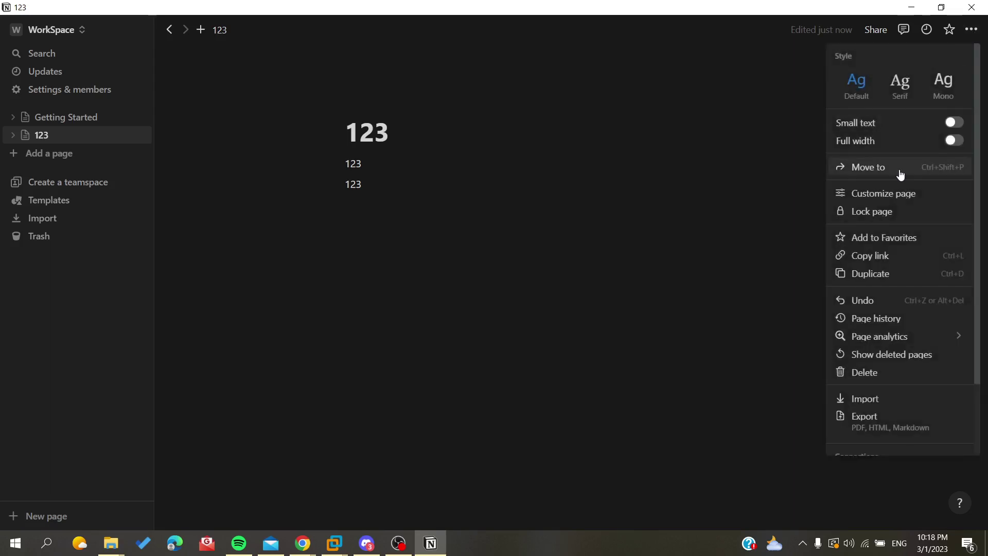
scroll(900, 172, down, 2)
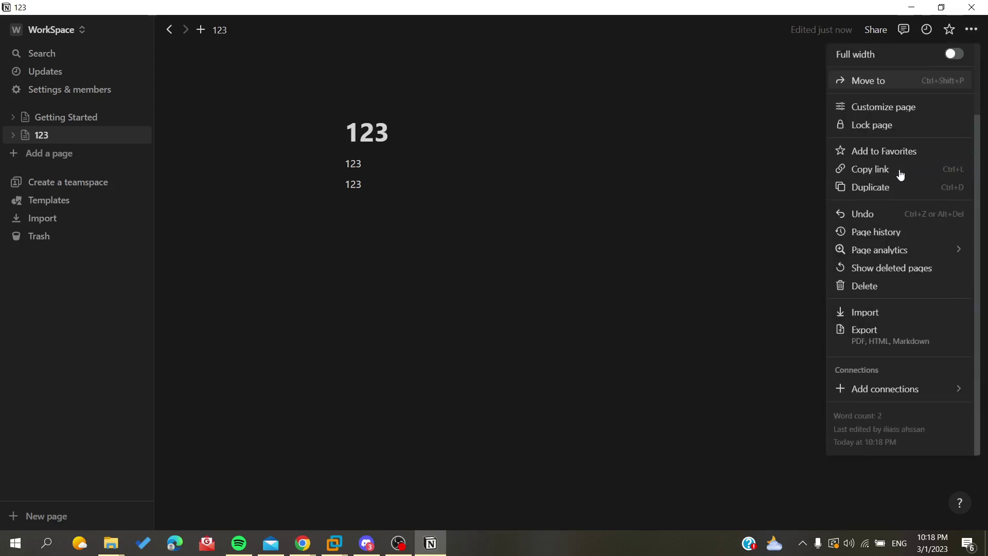
click(864, 340)
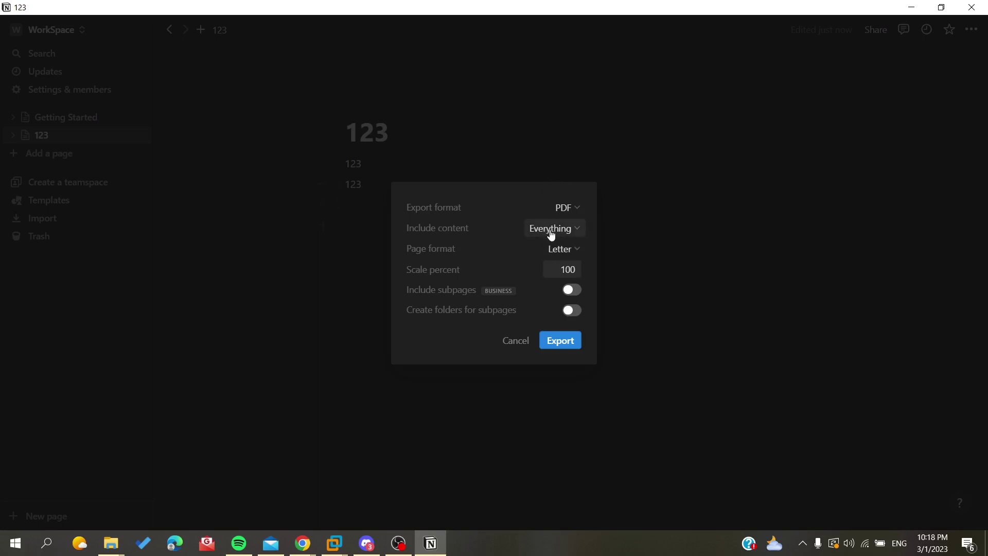
- Export the page with Everything included as 123.pdf on the Desktop, then minimize Notion
click(530, 229)
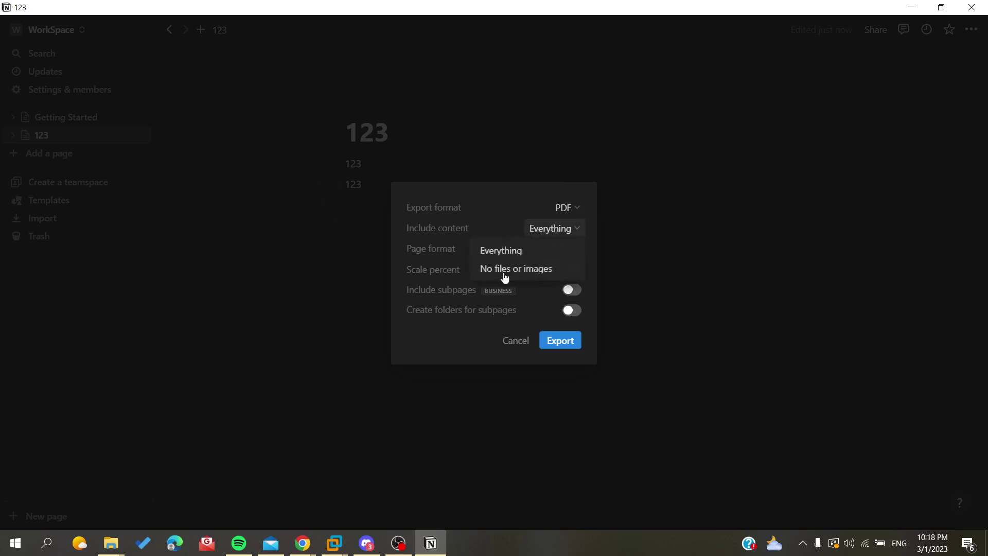
click(531, 227)
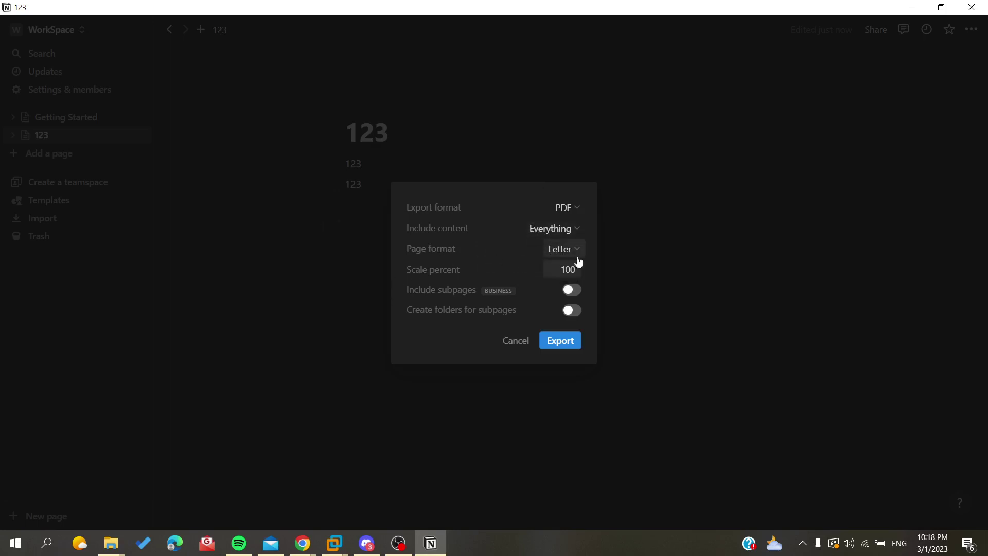
click(556, 343)
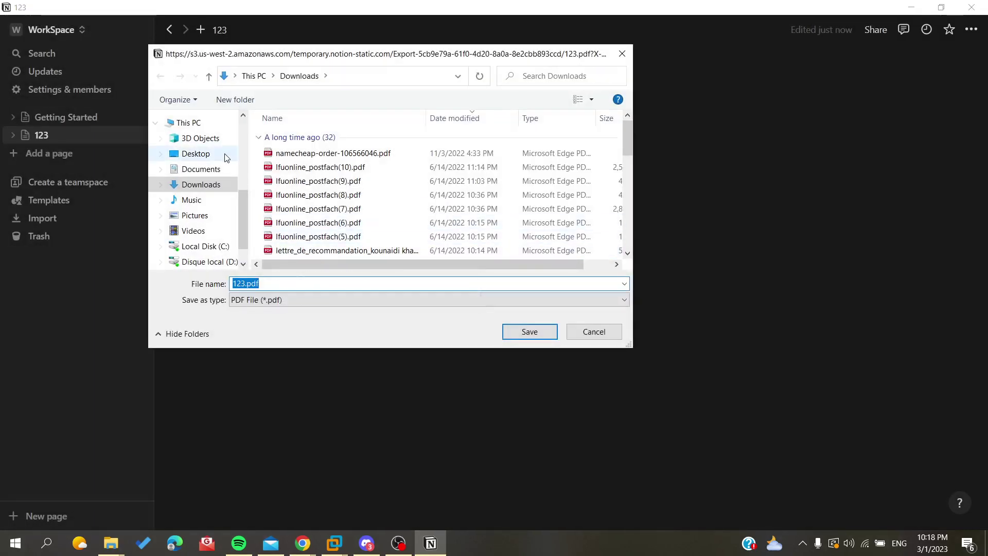
click(195, 154)
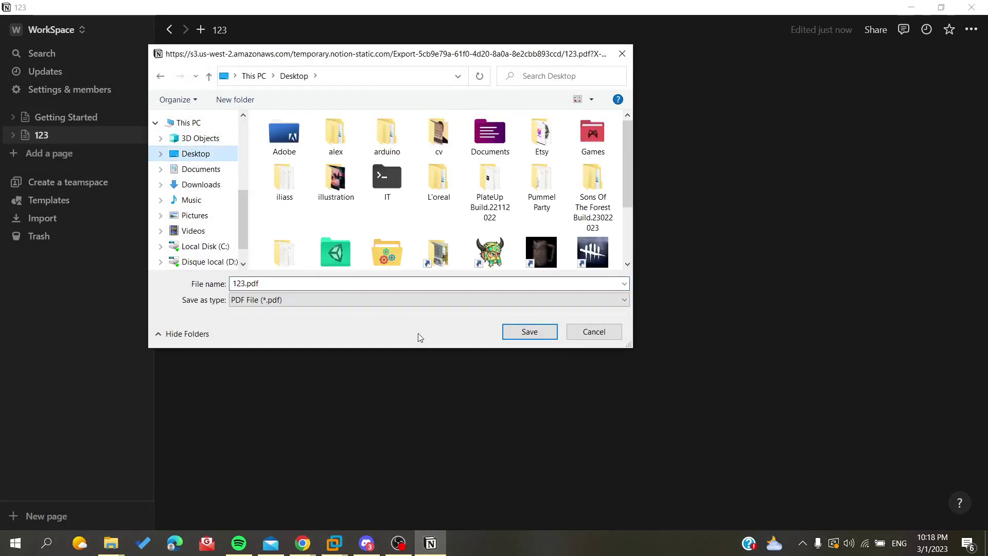
click(527, 331)
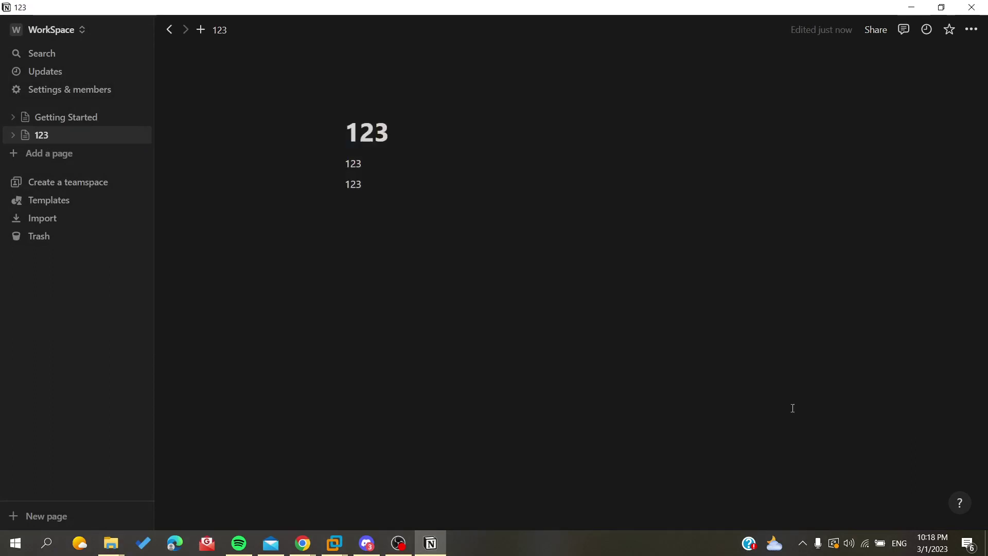
click(911, 7)
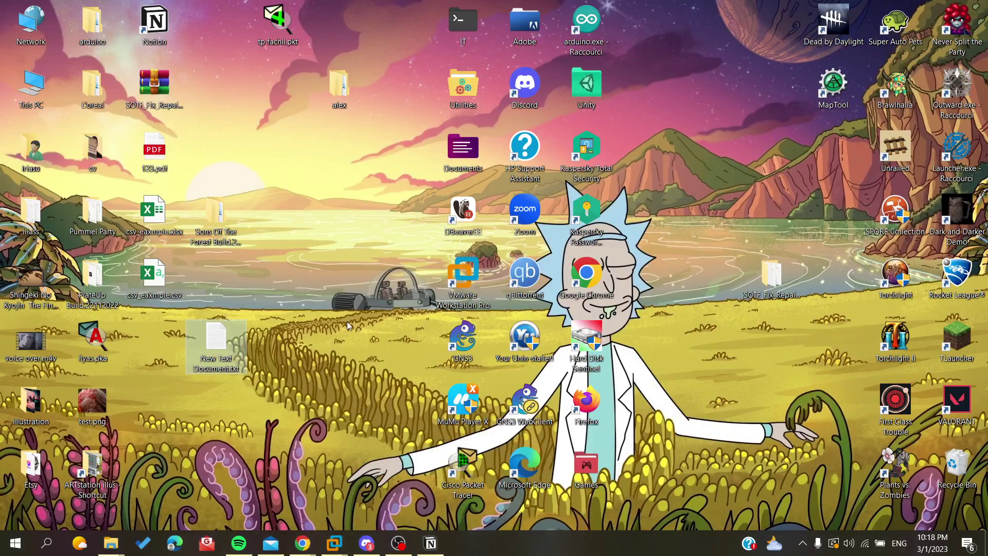
- Select 123.pdf on the desktop and show it maximized in Edge
click(155, 153)
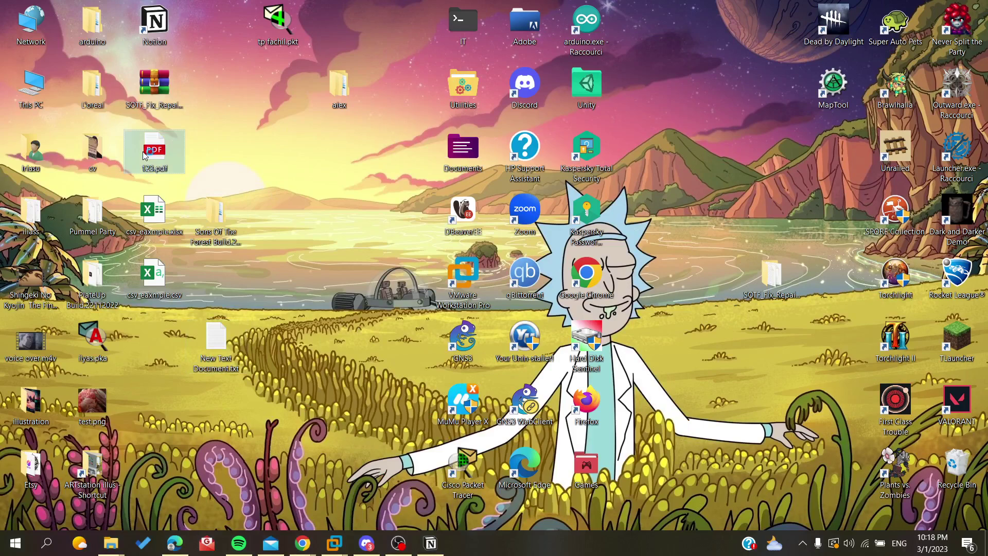
click(175, 543)
double_click(548, 117)
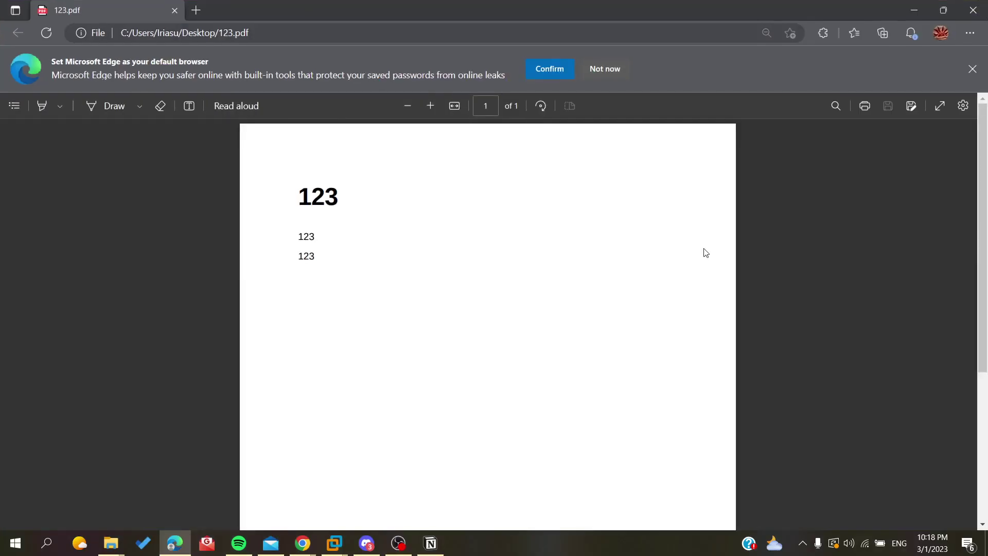
- Open Edge's print preview for 123.pdf, close Edge, and switch to Chrome
click(863, 106)
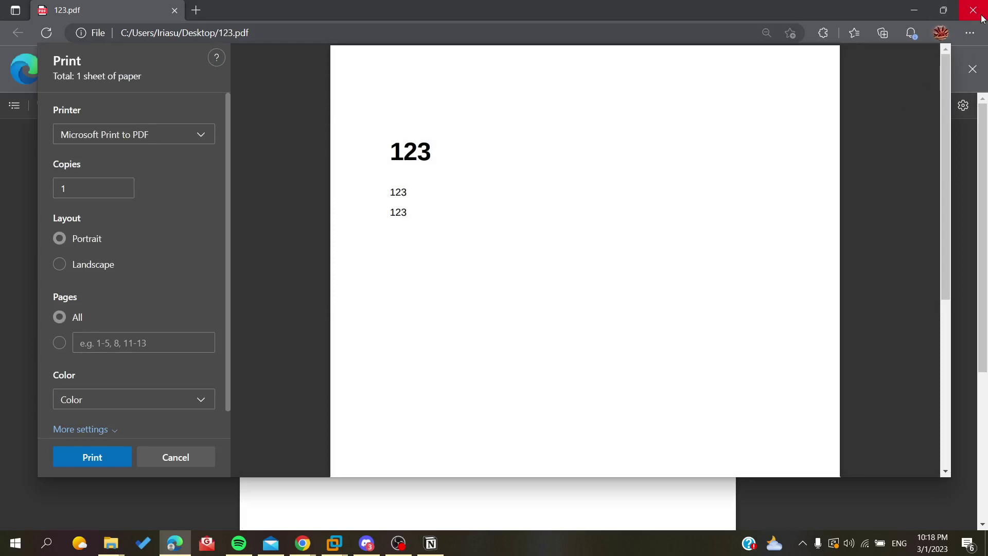
click(972, 9)
mouse_move(302, 544)
click(372, 486)
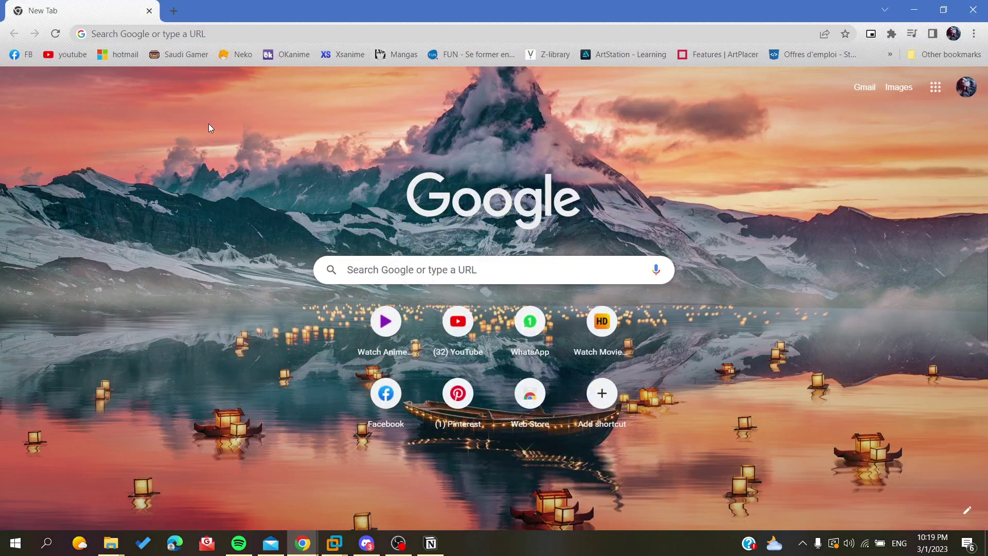
- Search 'notion' in Chrome, open notion.so, and log in with a Google account
click(157, 33)
text(notion)
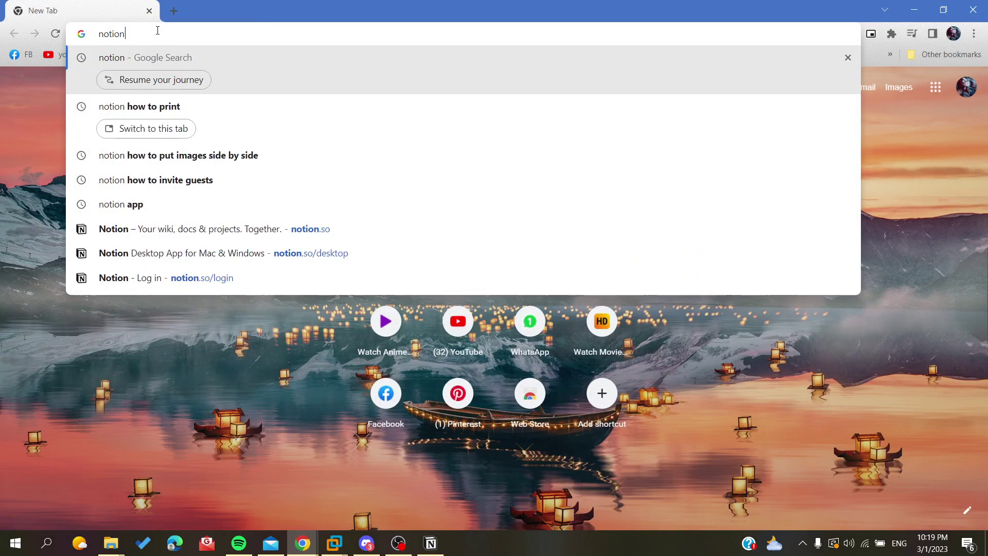
key(Return)
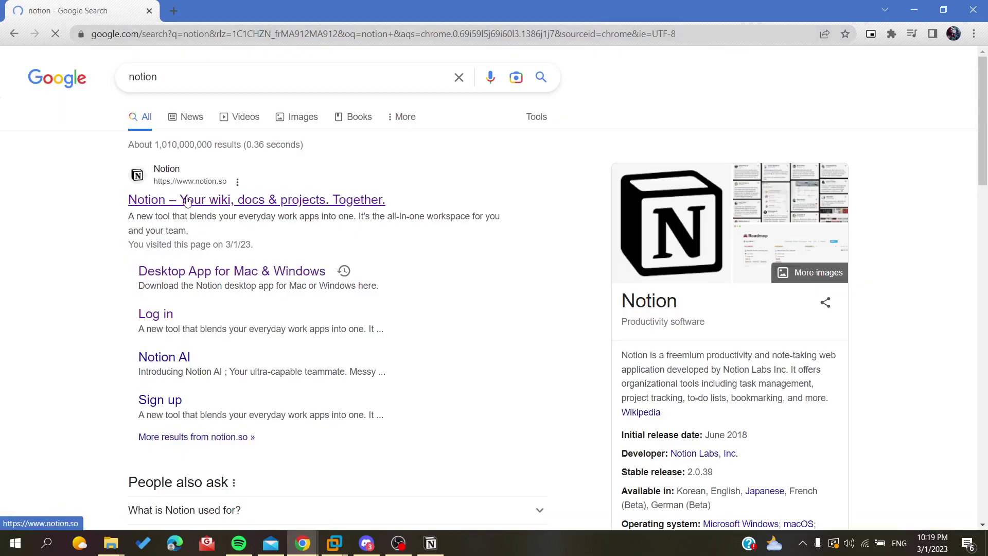
click(180, 200)
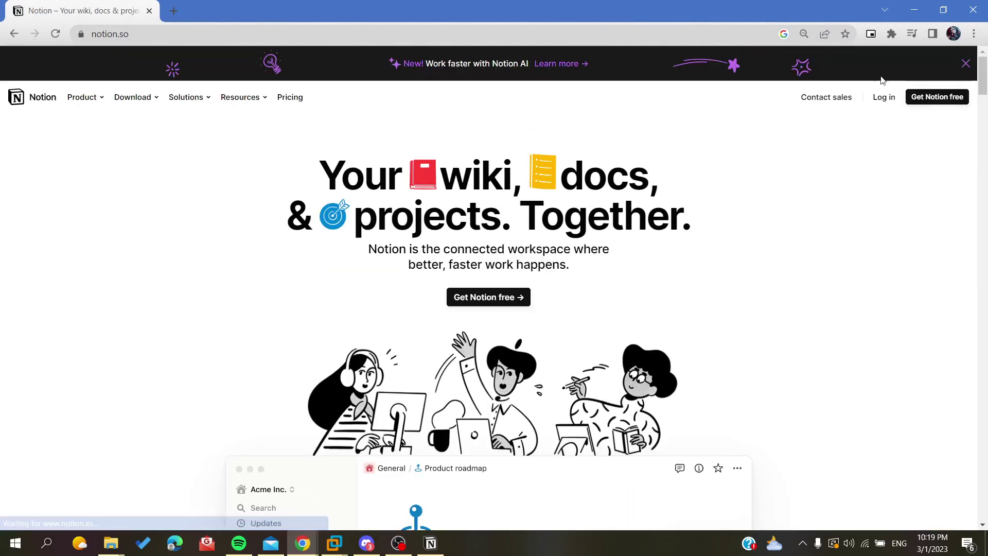
click(883, 98)
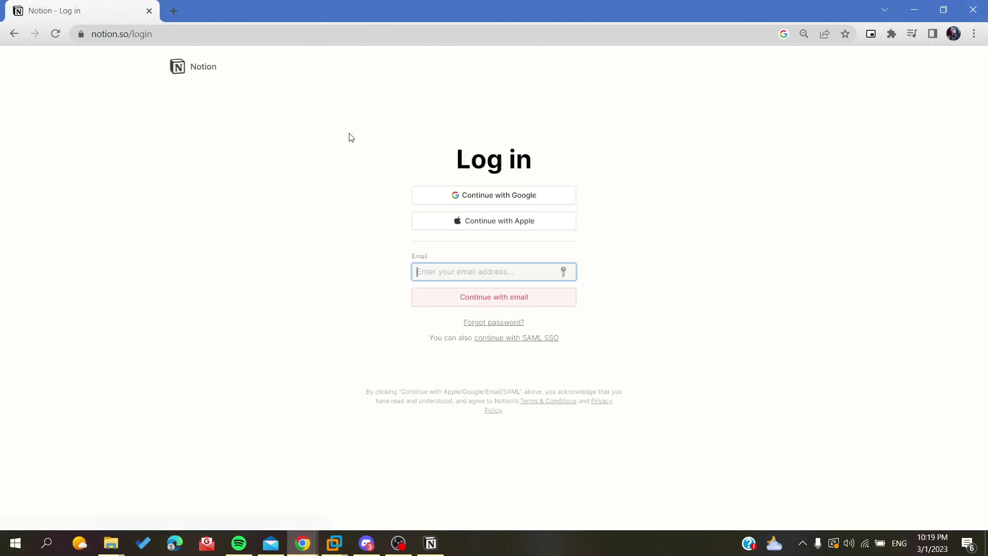
click(497, 199)
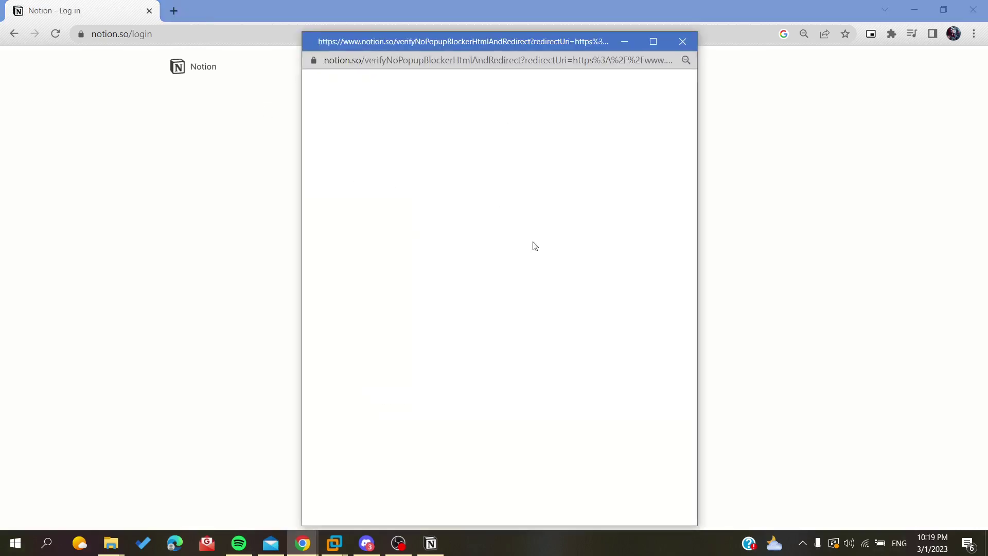
click(421, 284)
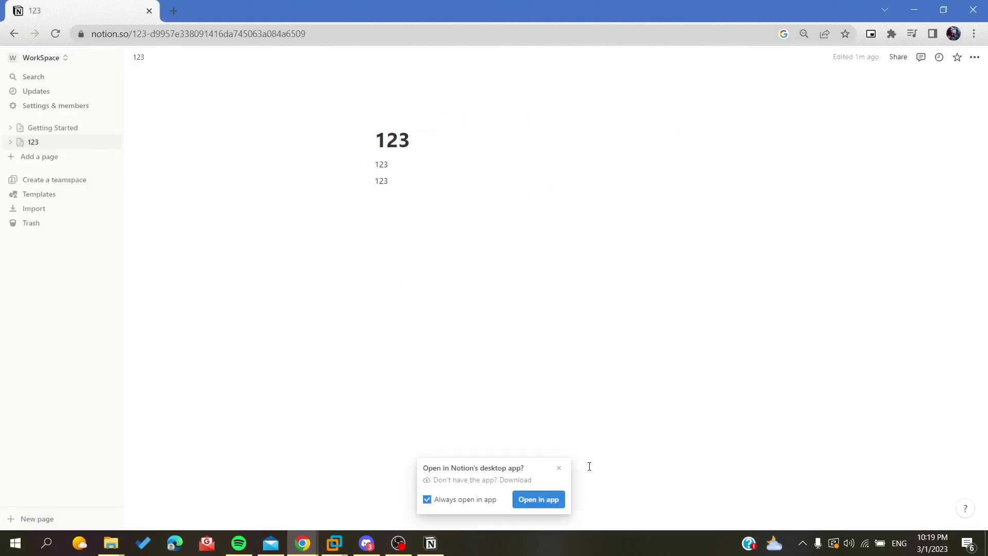
- Dismiss the 'Open in app' popup, refocus the page, and open then close Chrome's menu
click(559, 467)
key(ctrl+l)
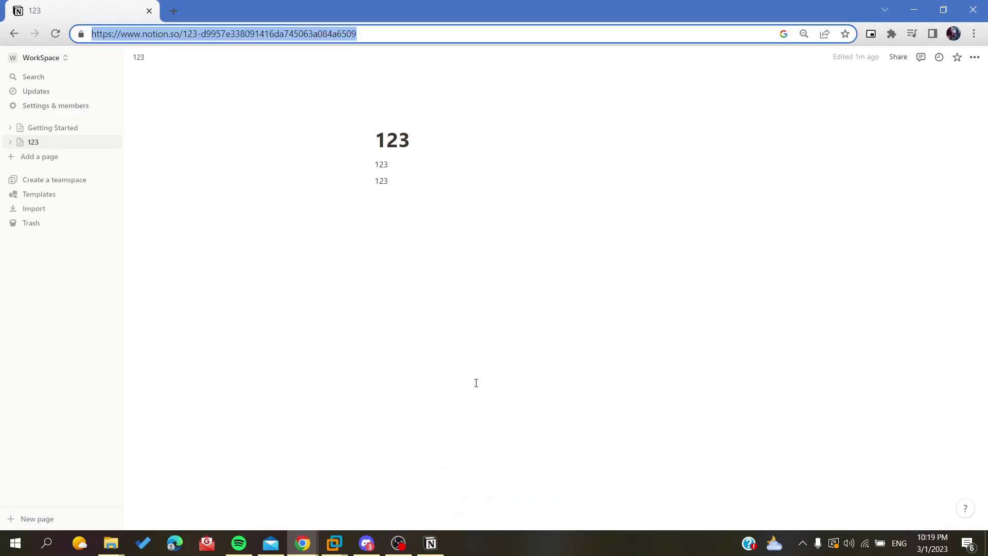
click(476, 382)
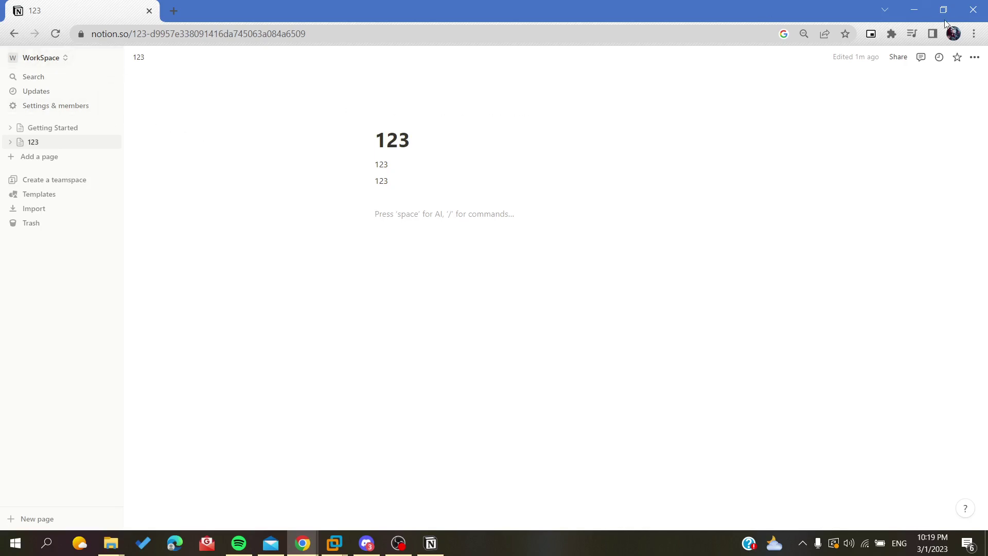
click(974, 34)
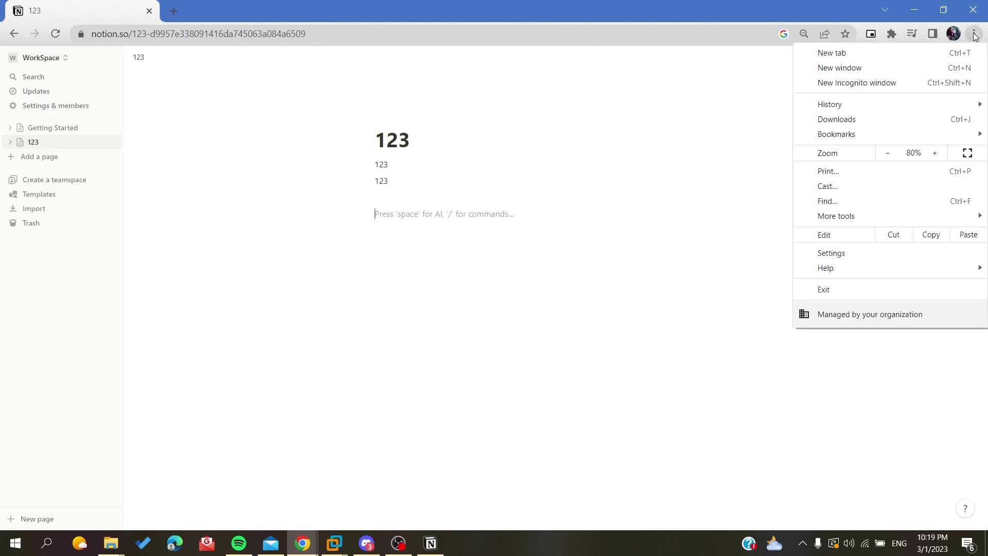
click(974, 35)
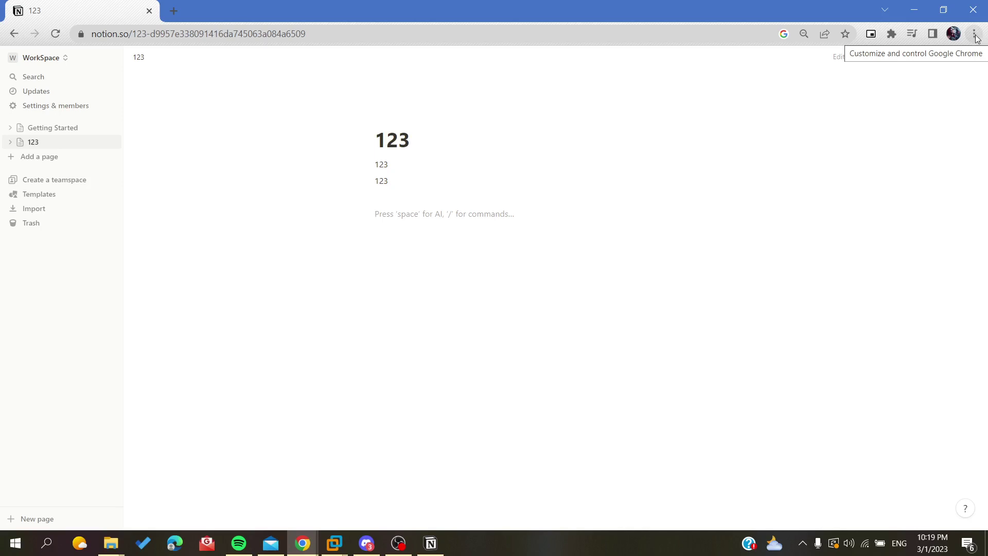
- Choose Print... from Chrome's three-dot menu for the 123 page
click(975, 35)
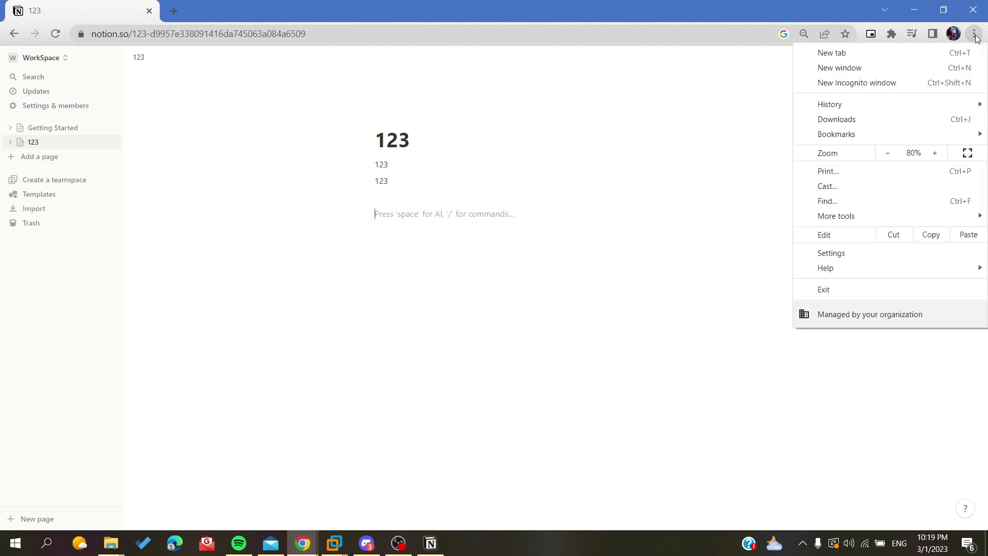
click(839, 173)
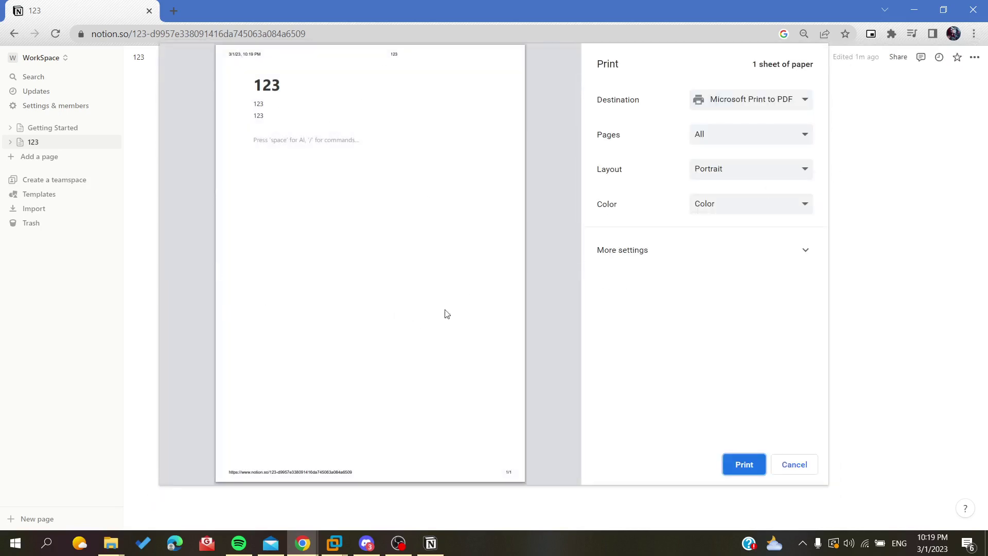
- Review the destination list, keep Microsoft Print to PDF, and cancel the print dialog
click(744, 110)
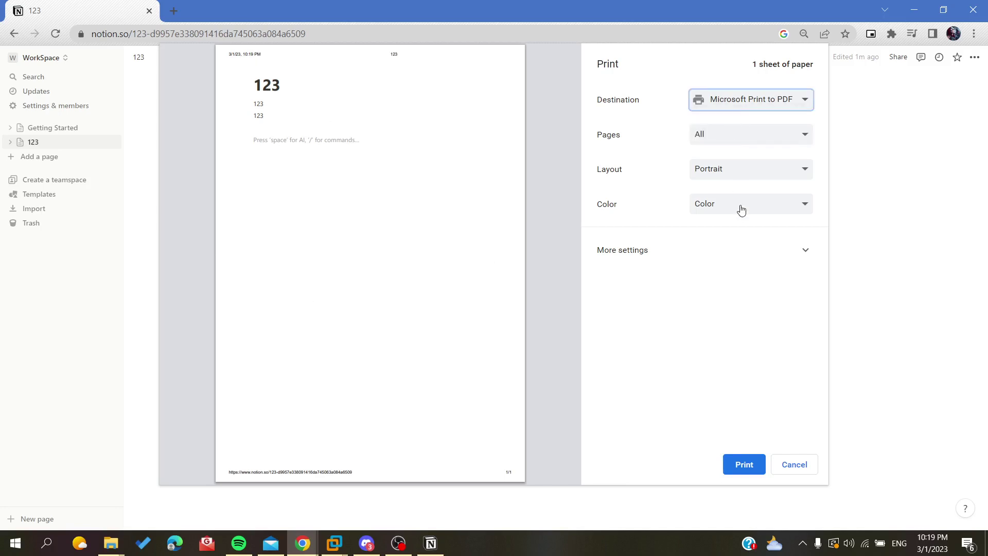
click(759, 99)
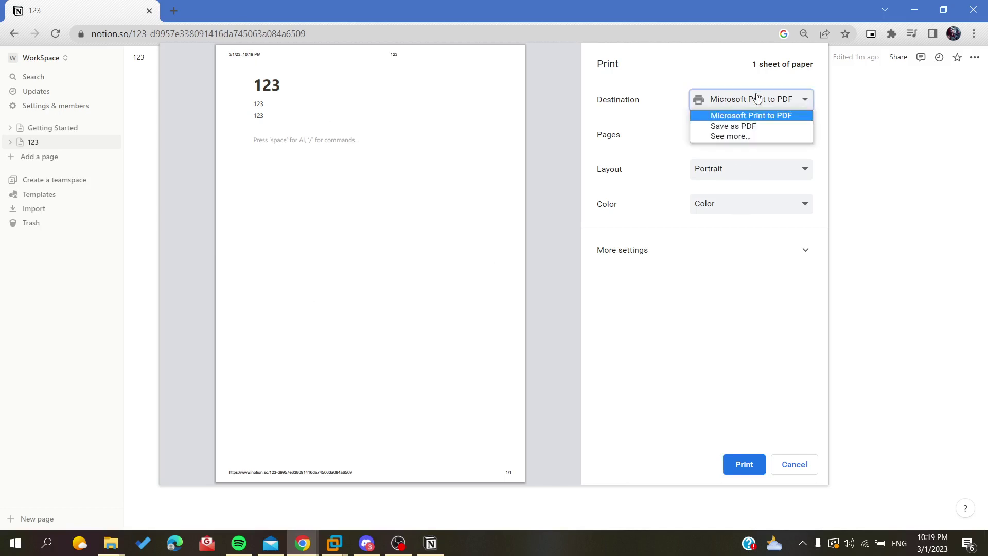
click(722, 103)
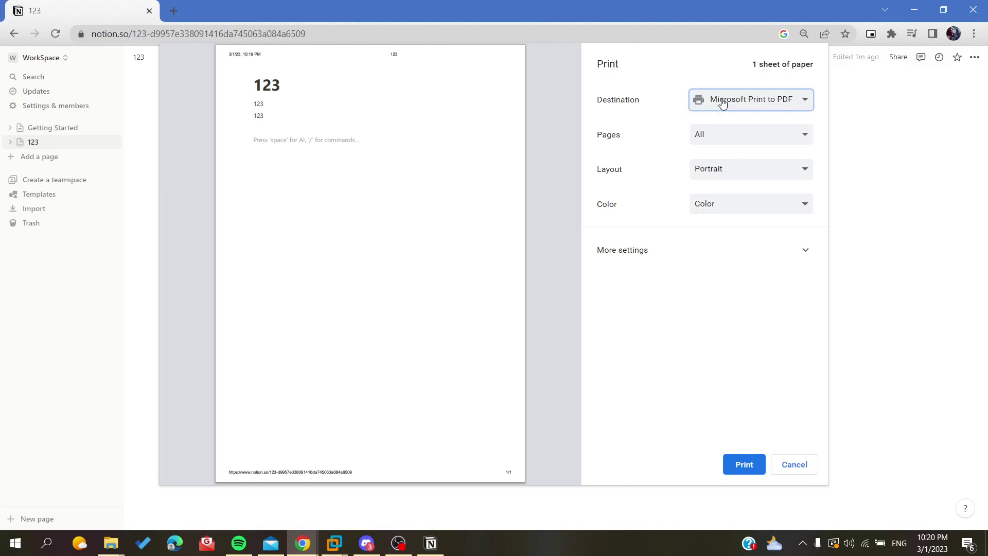
click(781, 464)
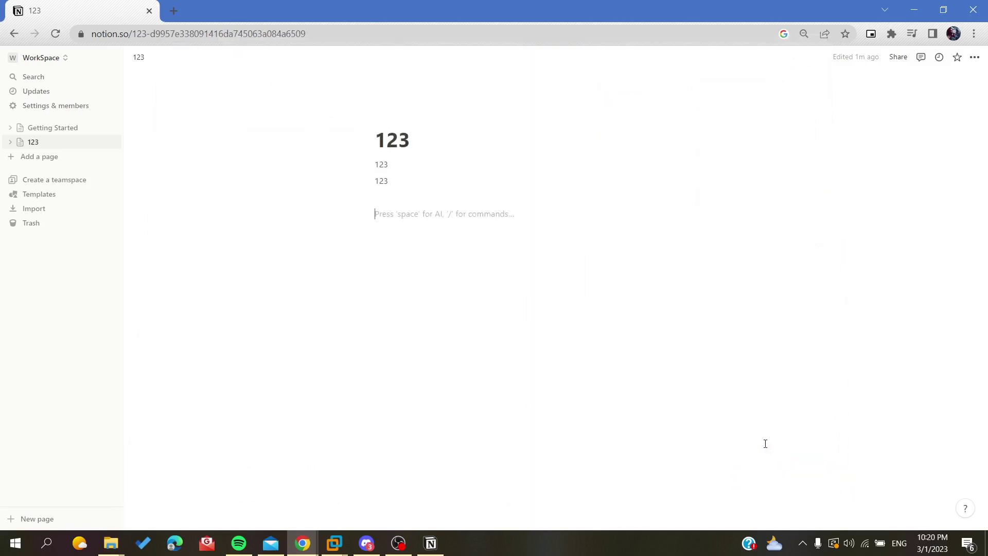